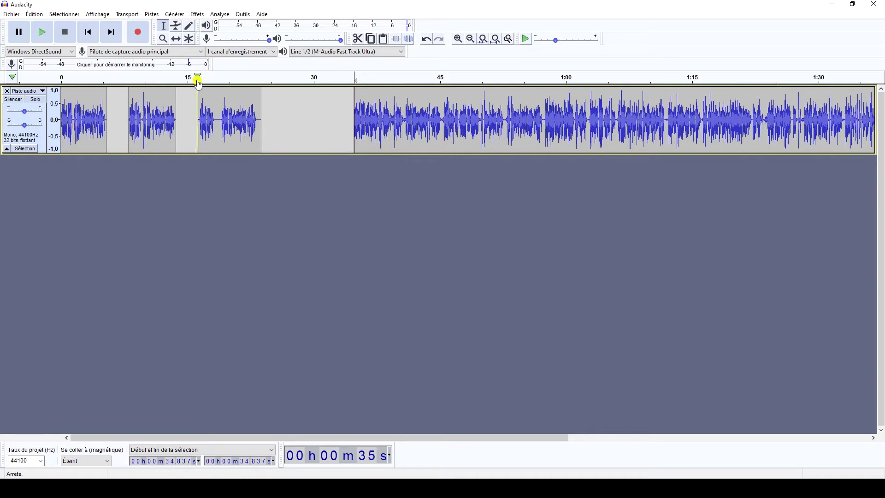
Zoom in on the start of the track and play the first clip from about 0.04 s
left_click(163, 39)
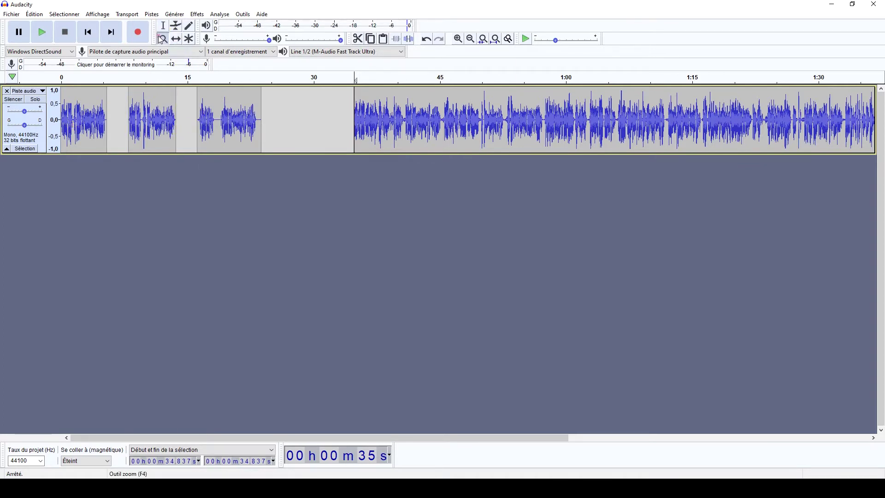
left_click(79, 119)
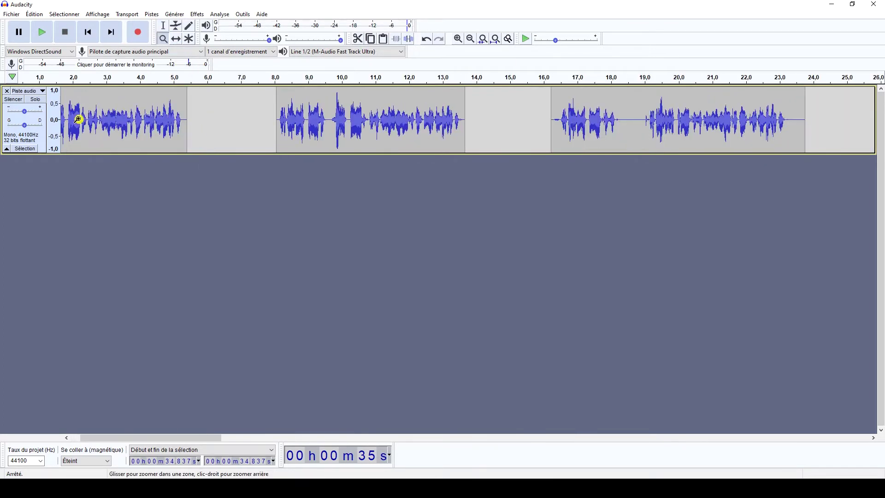
key("Home")
left_click(74, 123)
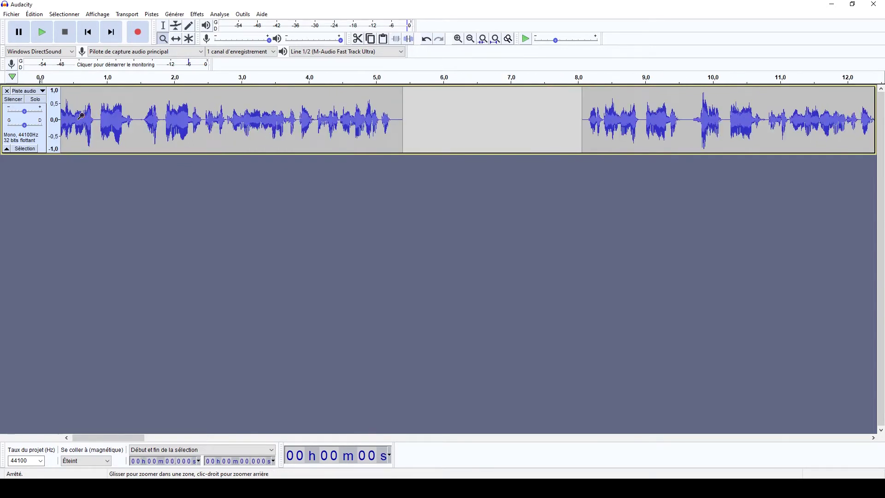
left_click(82, 118)
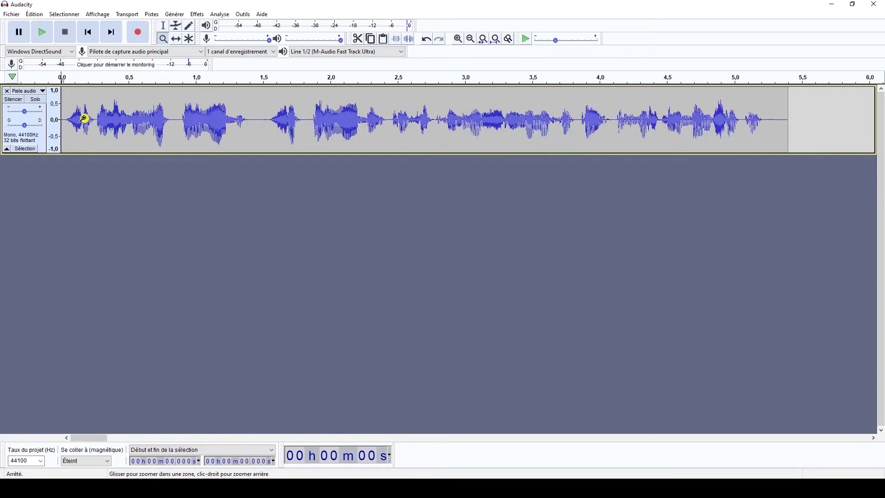
left_click(163, 26)
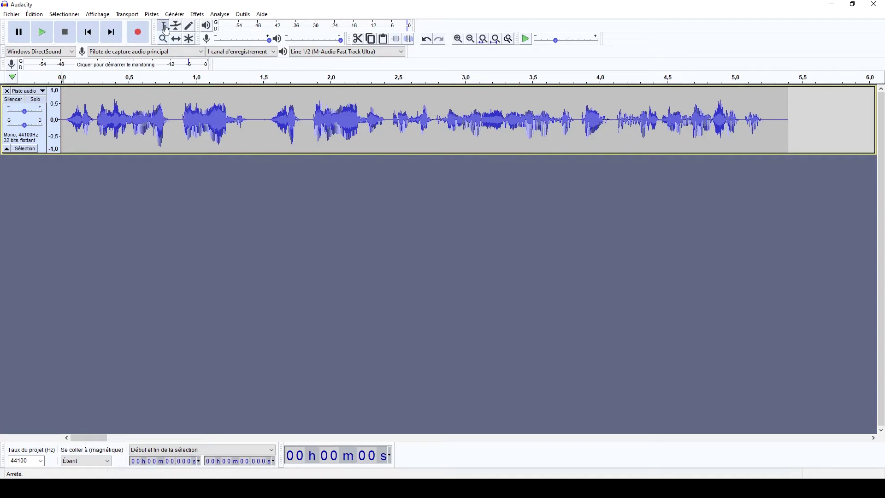
left_click(67, 114)
key("space")
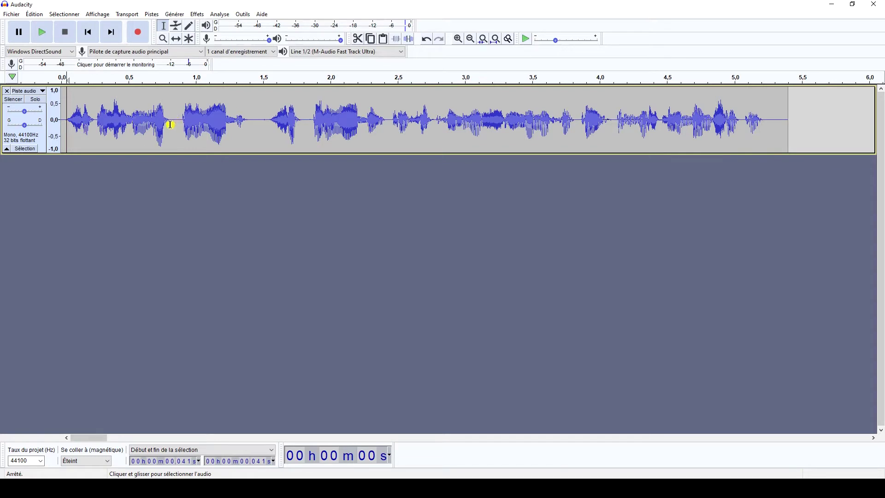
key("space")
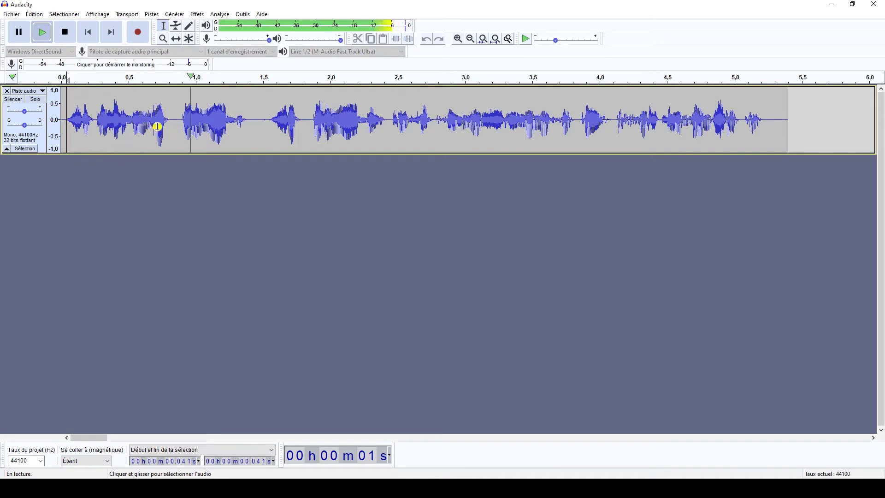
key("space")
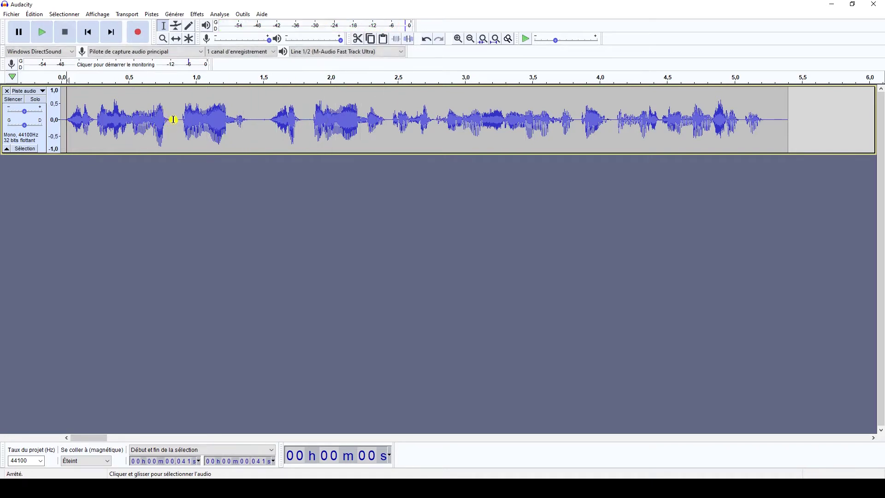
Play the passage from 0.835 to 1.489 s, and from several points before it, to locate the cut point in the first clip
left_click_drag(174, 120, 261, 124)
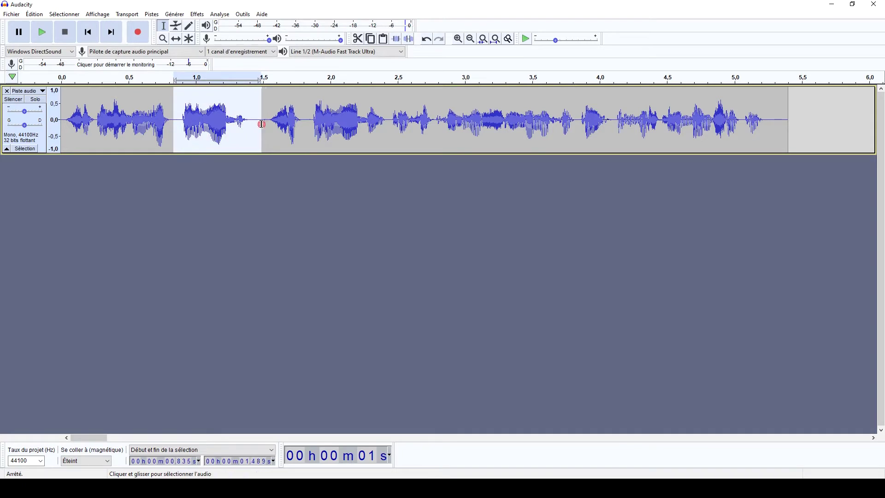
key("space")
left_click(94, 121)
key("space")
left_click(130, 121)
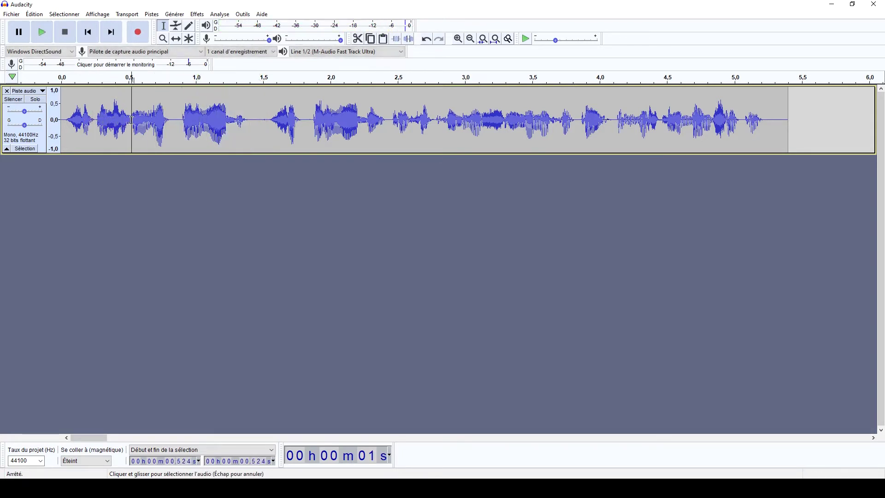
key("space")
key("space")
left_click(151, 122)
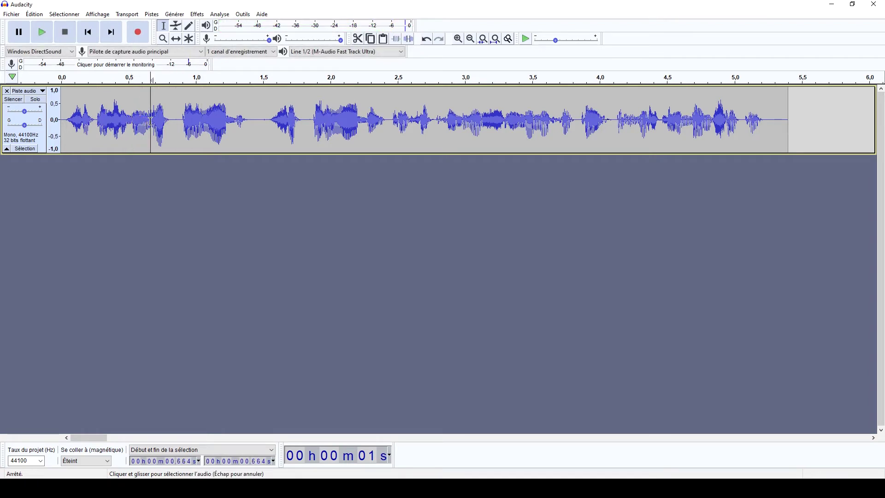
key("space")
key("space")
key("space")
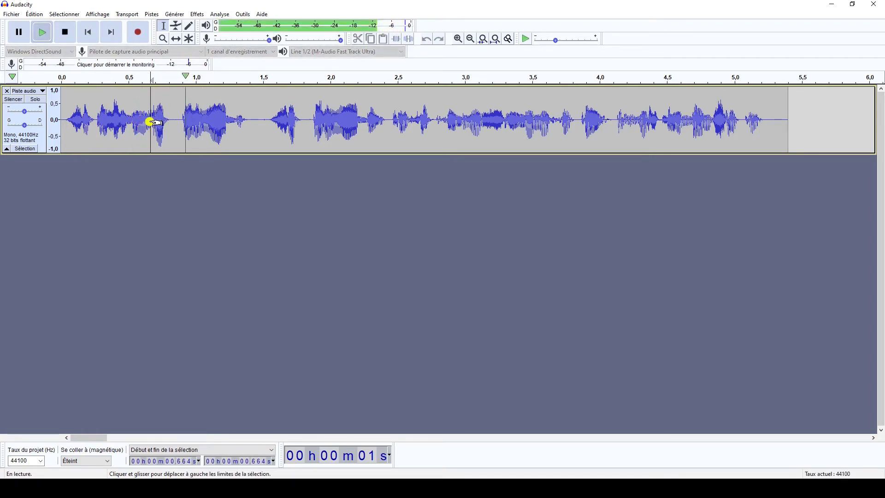
key("space")
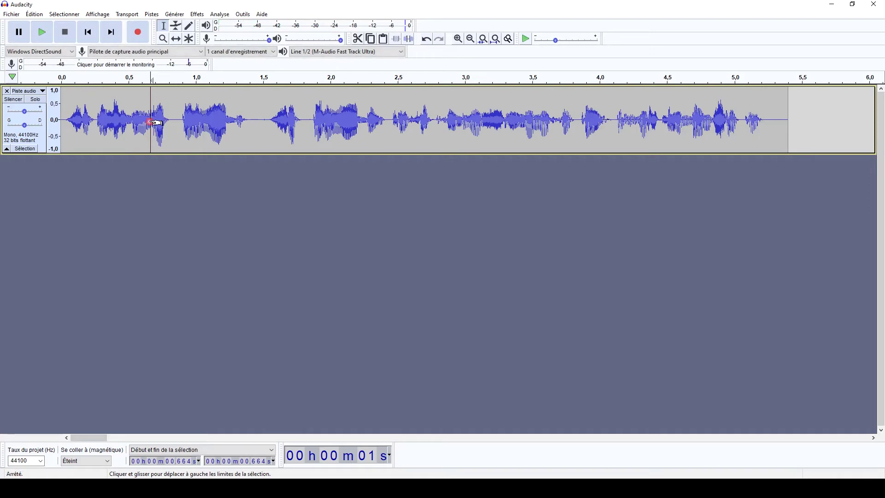
Delete the passage from 0.650 to 1.565 s in the first clip
left_click(149, 121)
left_click_drag(149, 121, 174, 122)
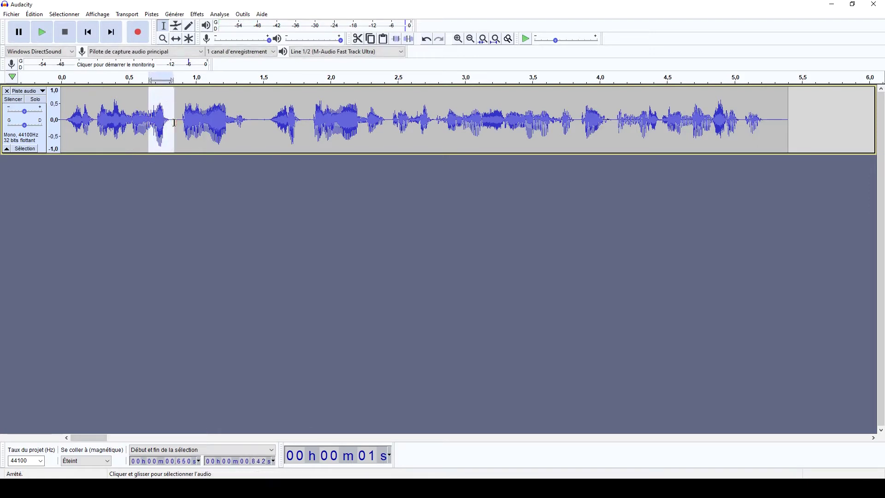
key("space")
left_click_drag(175, 124, 264, 130)
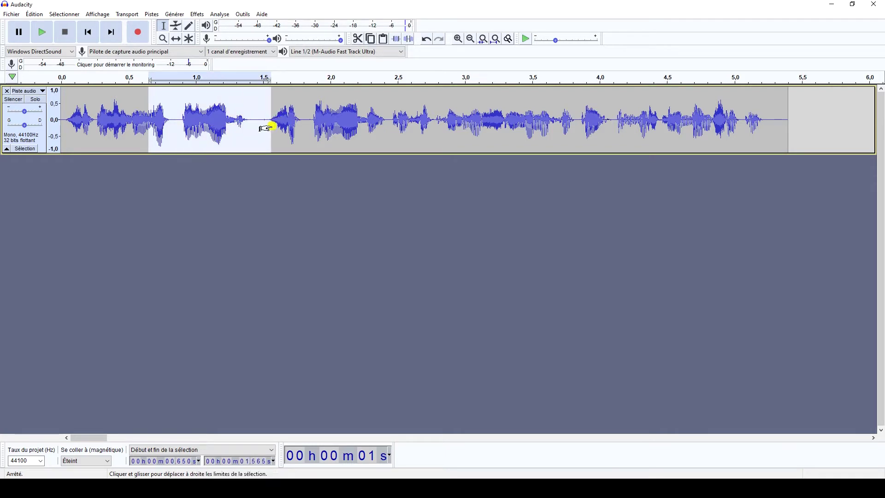
key("Delete")
Play the join in the first clip and remove a tiny sliver of audio at about 0.66 s
left_click(73, 117)
key("space")
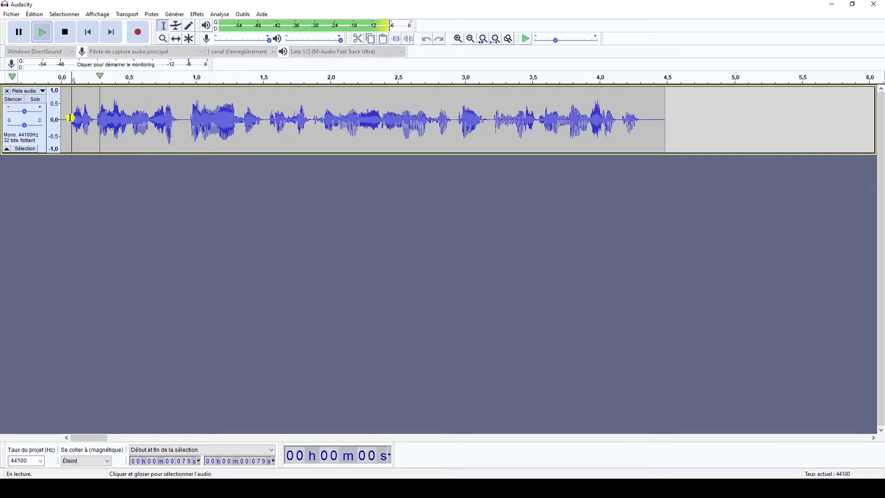
key("space")
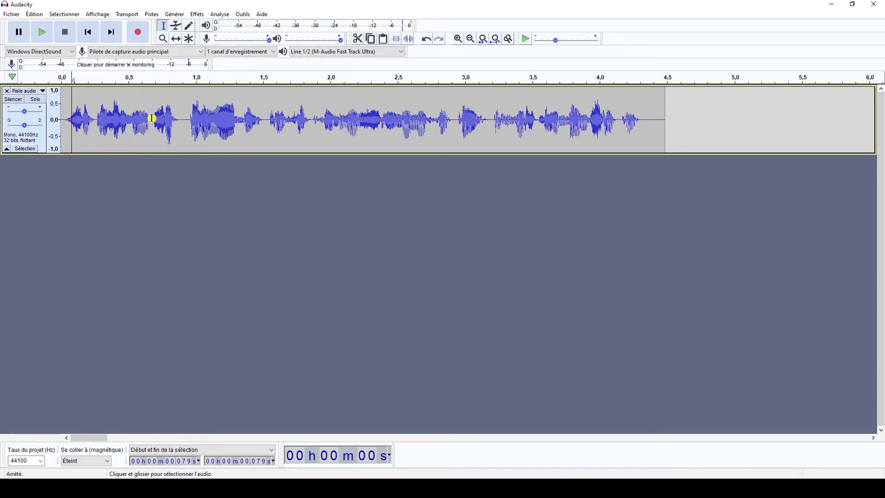
left_click_drag(151, 121, 155, 121)
key("Delete")
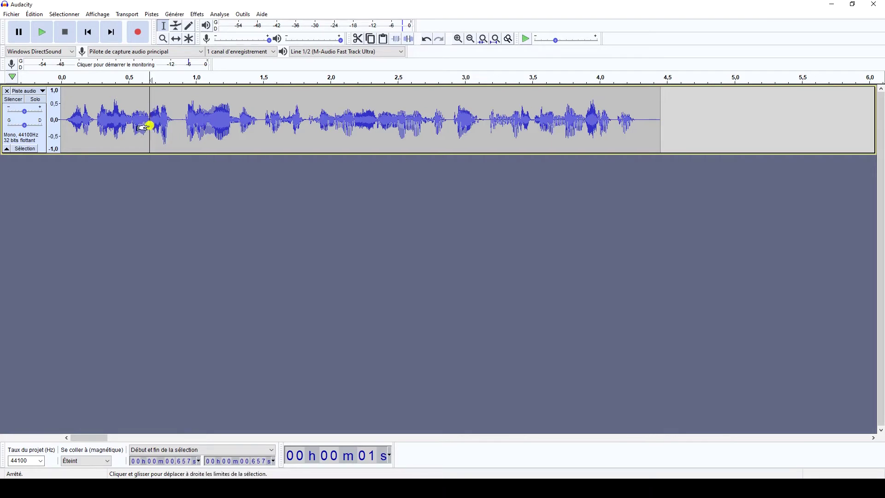
Replay the first clip from about 0.04 s to check the trimmed join
left_click(67, 113)
key("space")
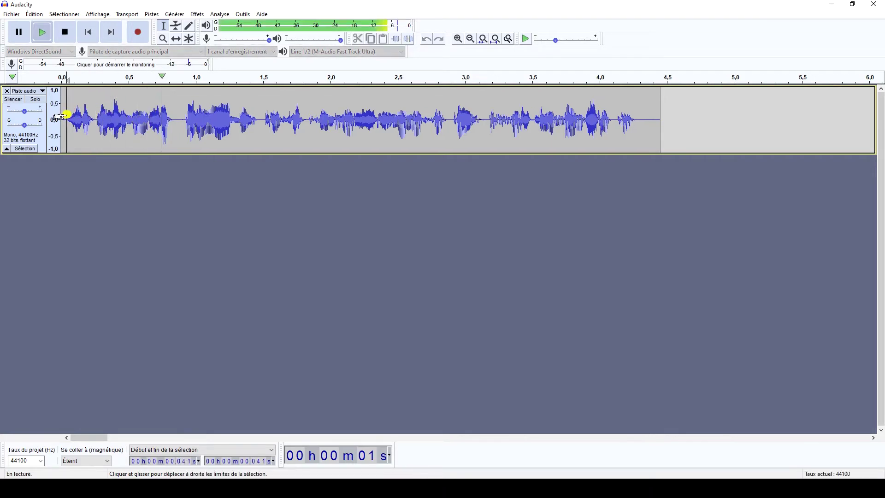
key("space")
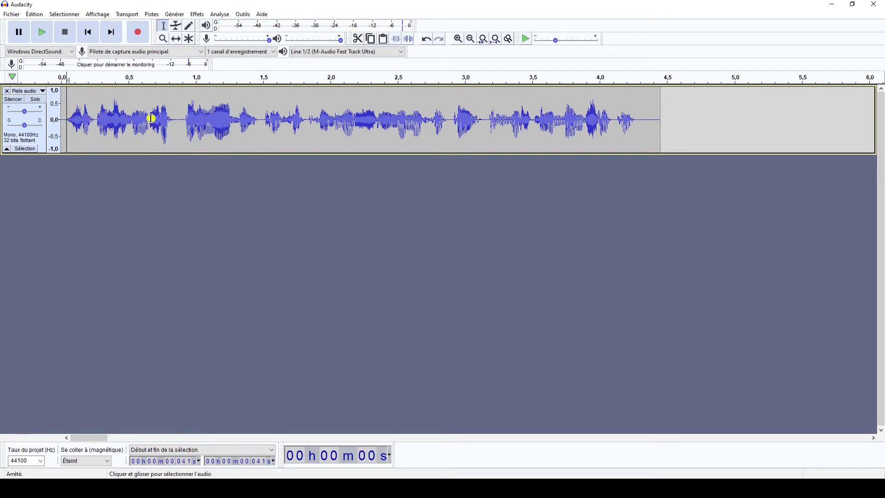
Play the opening of the second clip, starting from 7.200 s and again from 7.152 s
left_click_drag(99, 437, 143, 439)
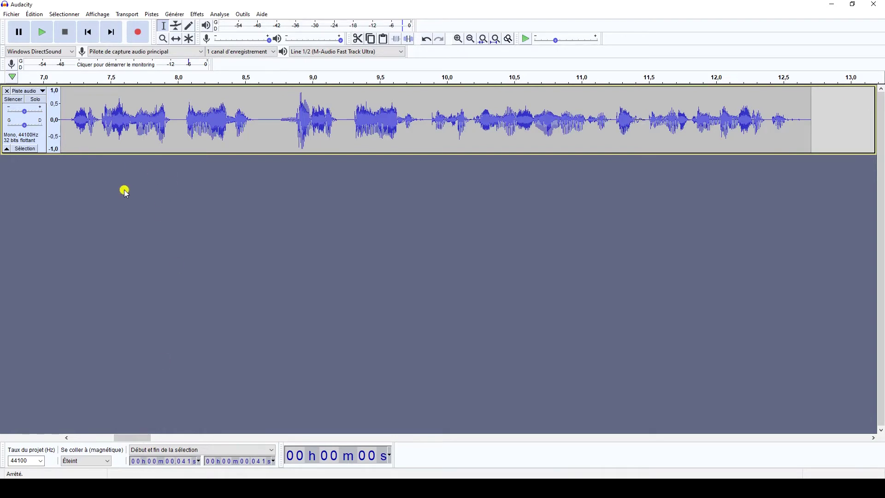
left_click(69, 116)
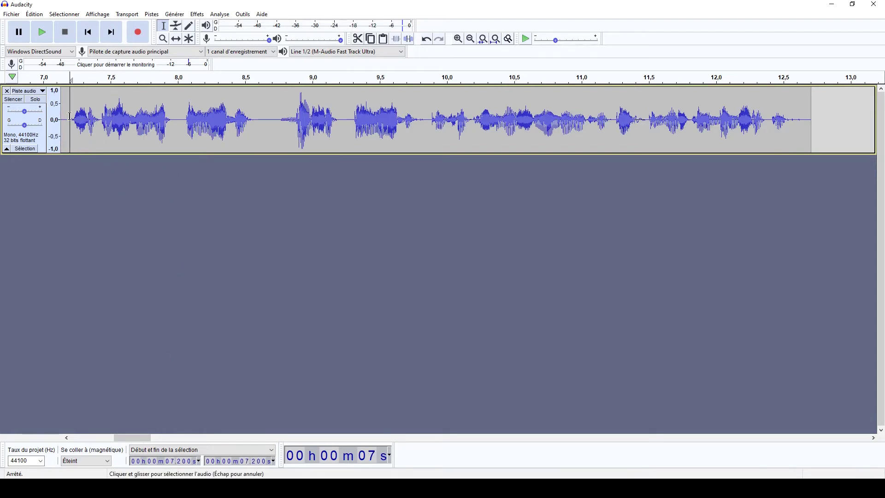
key("space")
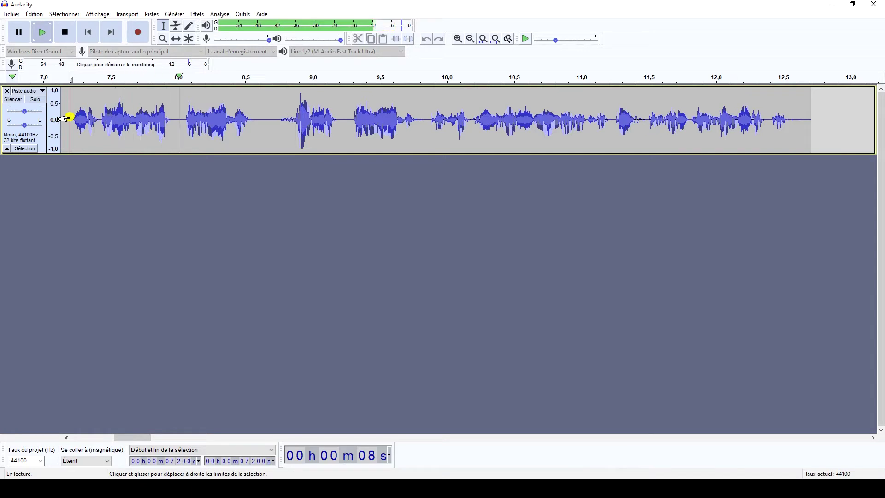
key("space")
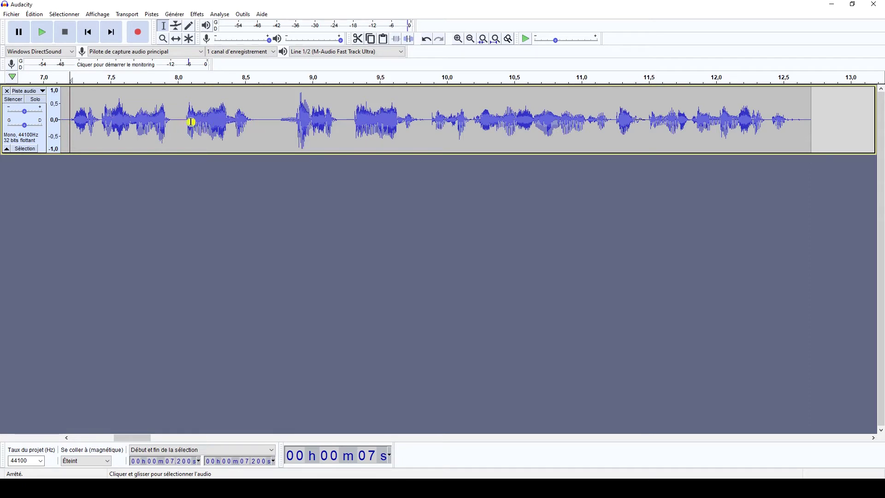
left_click(65, 119)
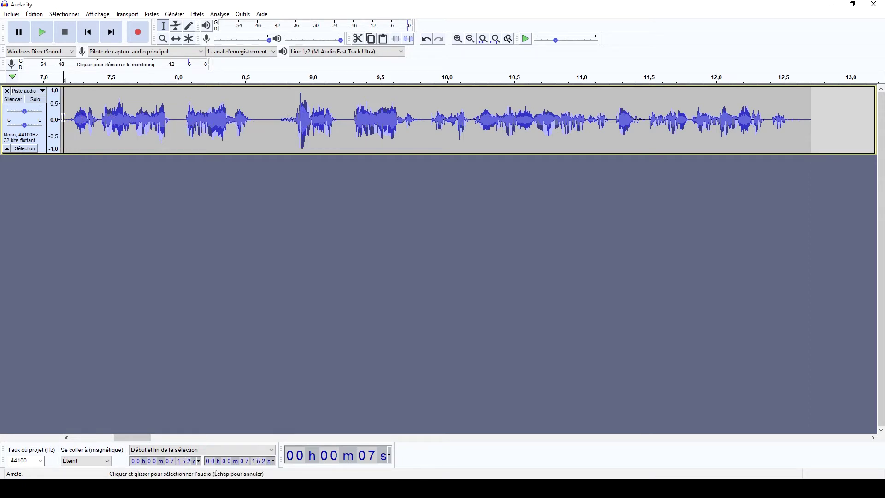
key("space")
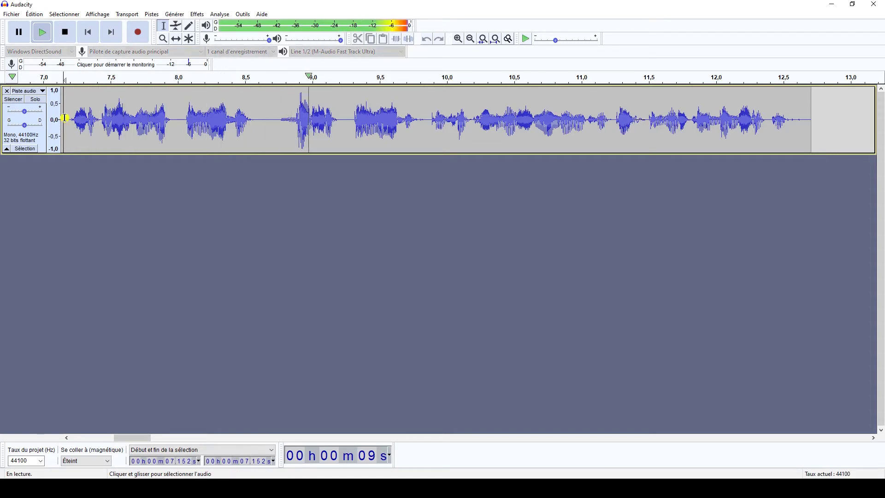
key("space")
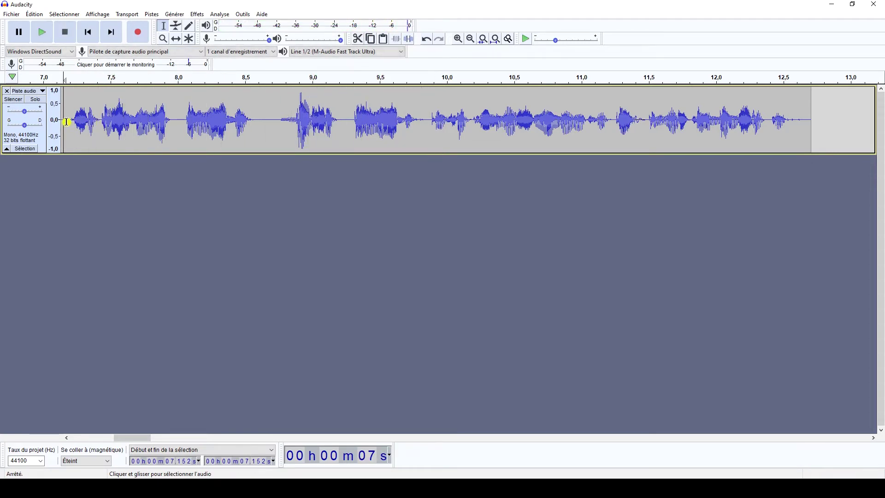
Play short stretches of the second clip around 7.65 s to locate the cut point
key("space")
left_click(133, 123)
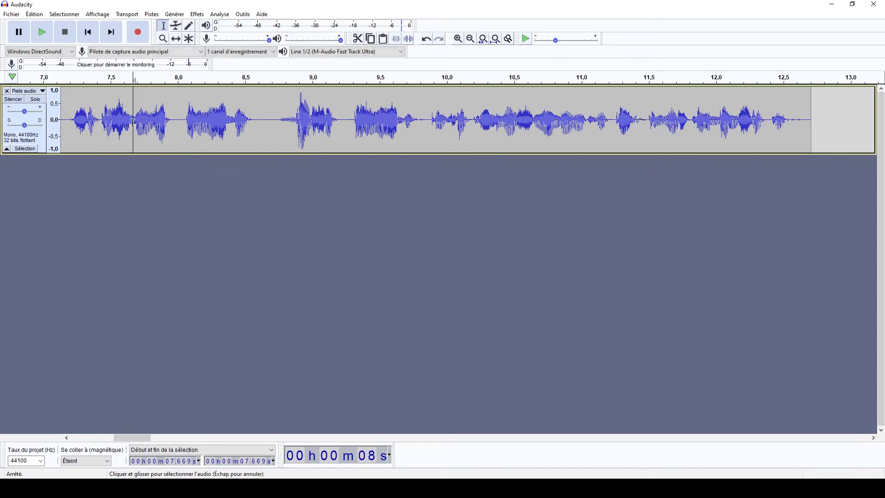
key("space")
key("space")
left_click(135, 124)
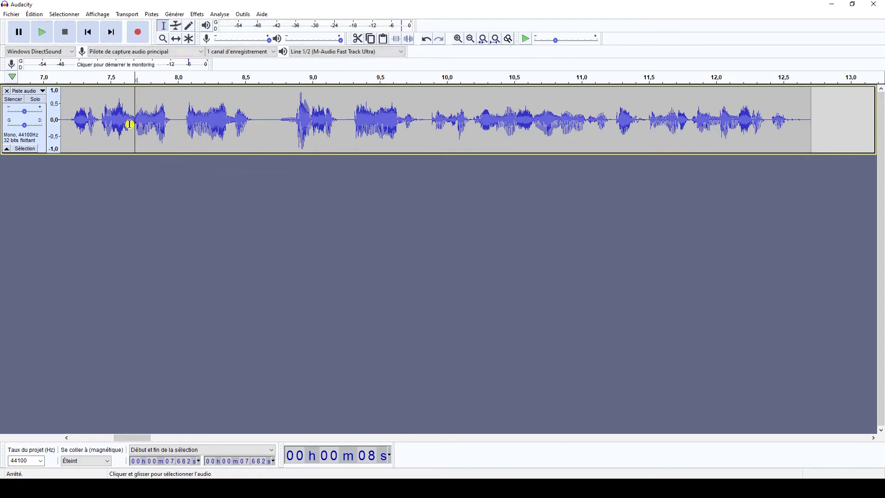
left_click(130, 123)
key("space")
key("space")
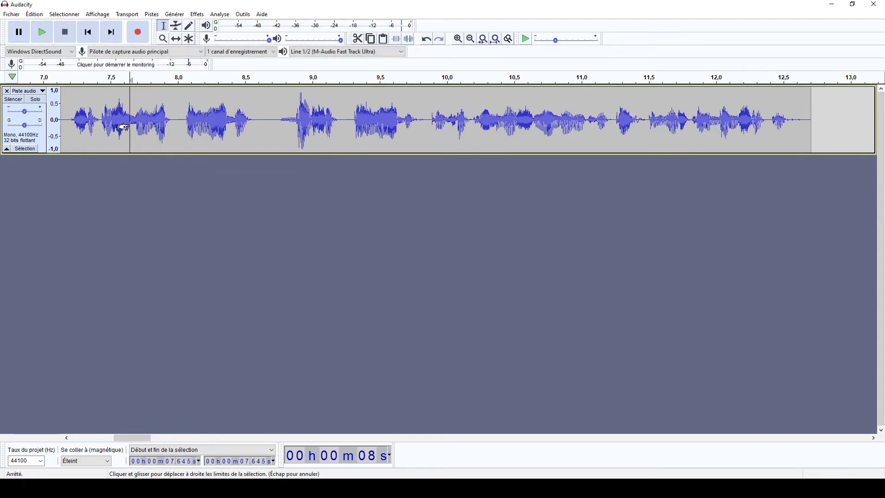
Delete the passage from 7.689 to 8.877 s in the second clip
left_click_drag(122, 128, 288, 131)
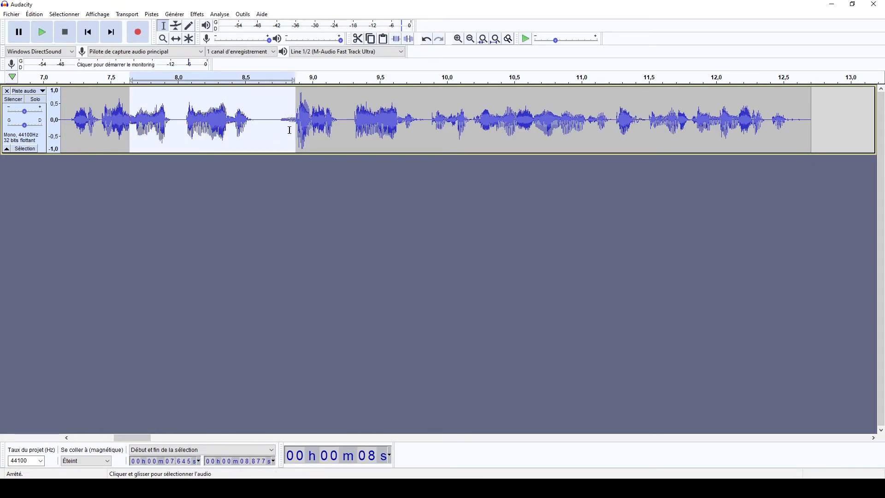
left_click_drag(131, 133, 137, 134)
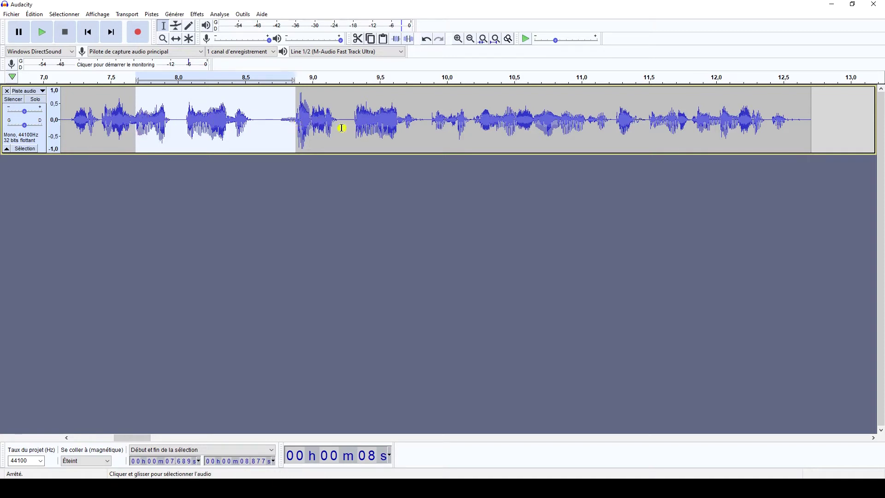
key("Delete")
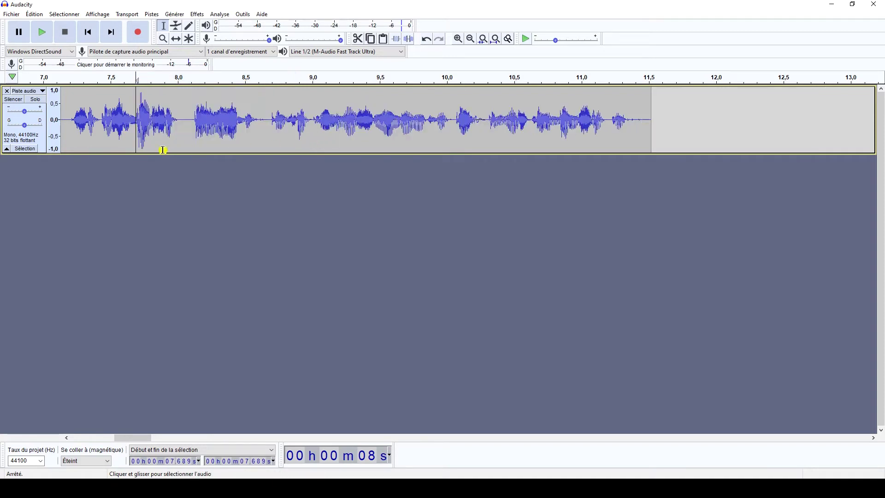
Play the second clip from 7.155 s and highlight the stretch from 7.692 to 7.761 s at its join
left_click(64, 116)
key("space")
key("space")
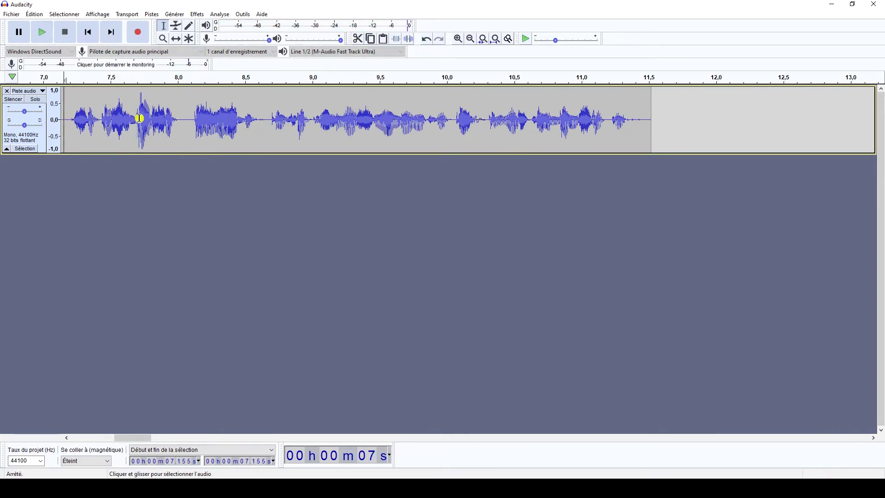
left_click_drag(138, 114, 145, 117)
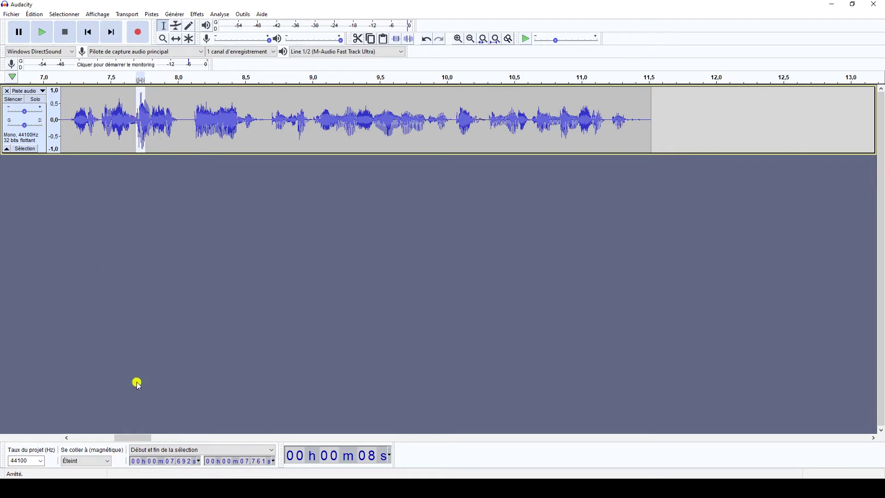
Play the opening of the first clip from 0.038 s for comparison
left_click_drag(139, 438, 69, 434)
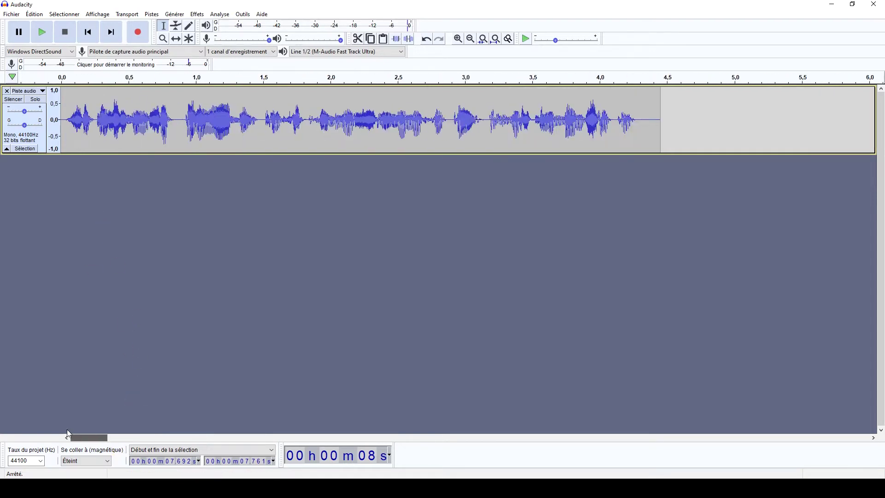
left_click(67, 133)
key("space")
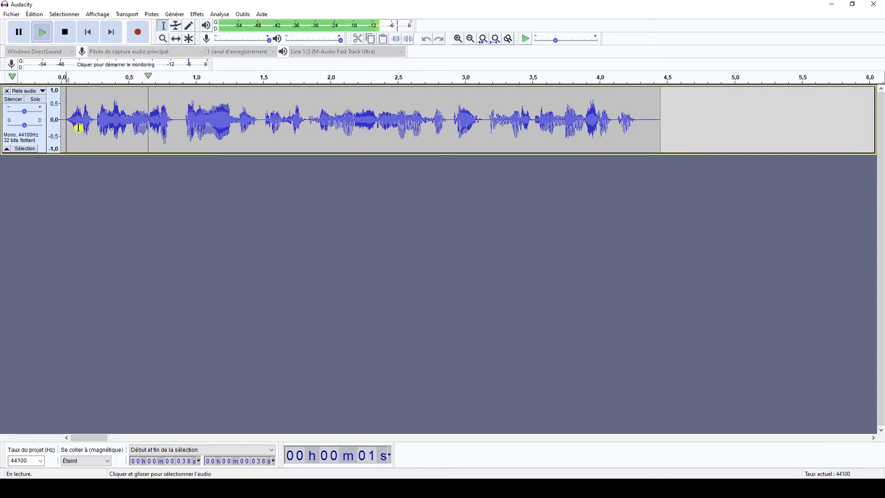
key("space")
Play the opening of the second clip from 7.165 s to compare it with the first clip
left_click_drag(92, 438, 133, 440)
left_click(227, 134)
key("space")
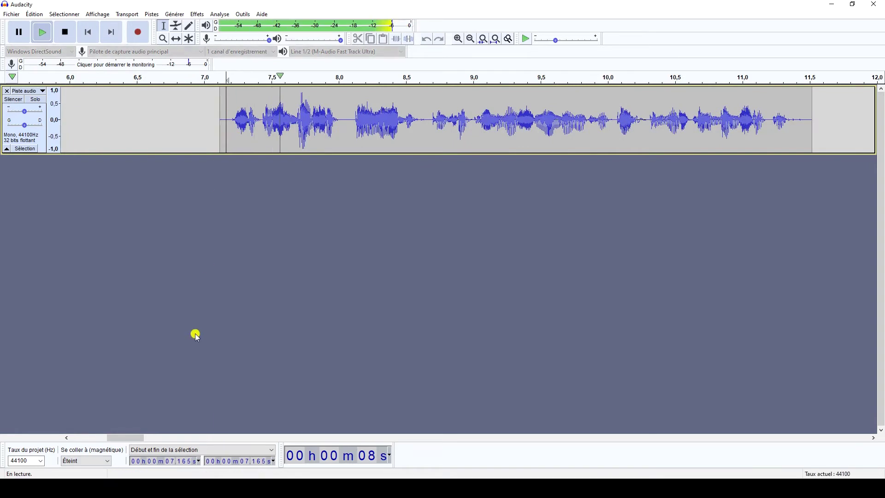
key("space")
Play the third clip from its start at 14.095 s to find the unwanted passage
left_click_drag(122, 438, 174, 431)
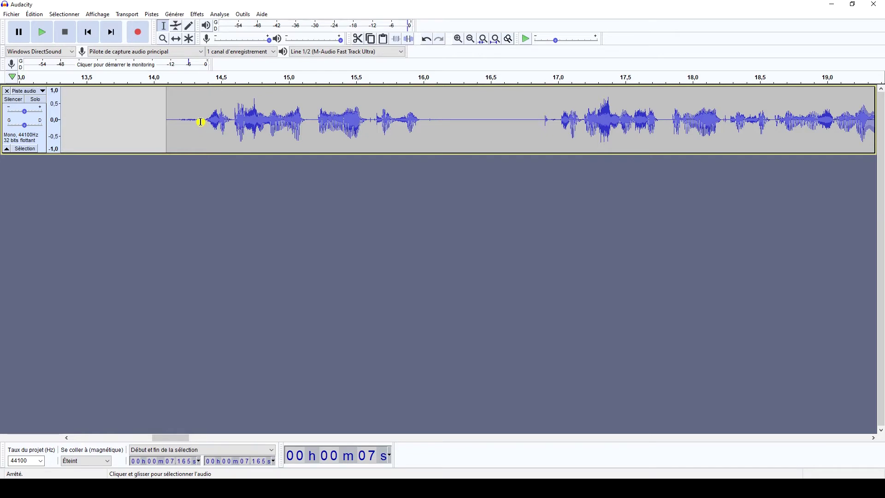
left_click(167, 122)
key("space")
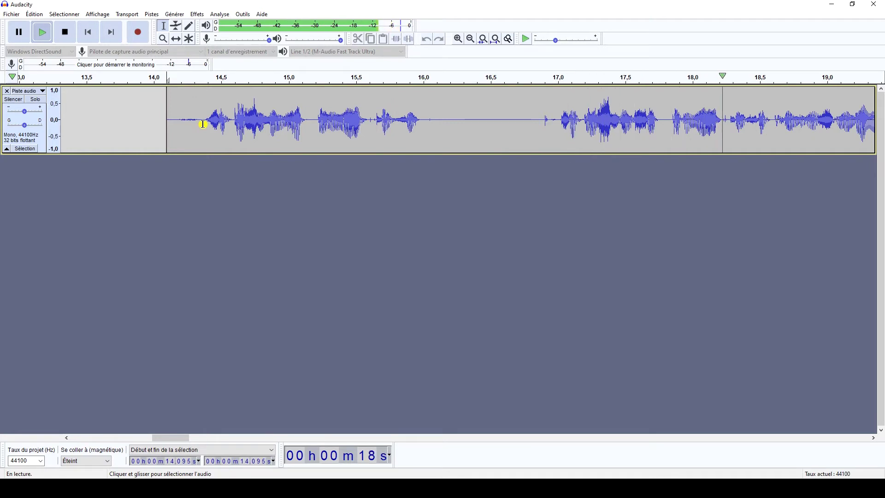
key("space")
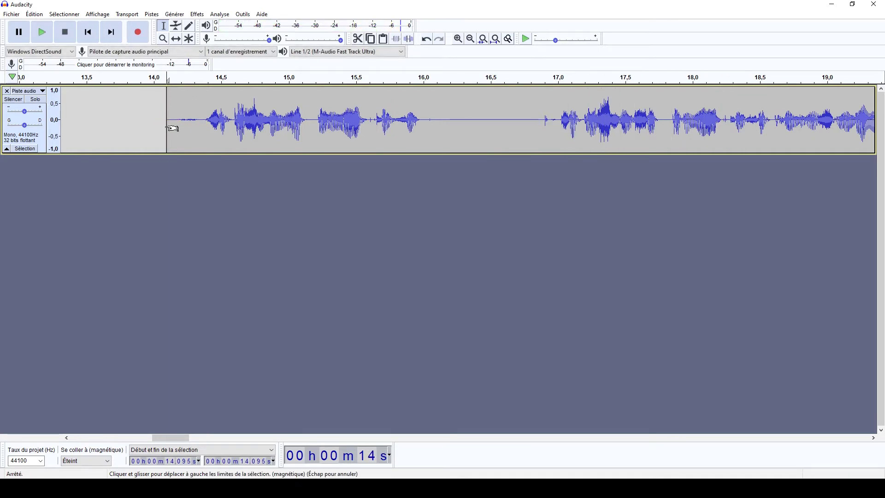
Delete the passage from 14.118 to about 17.0 s in the third clip and play the result
left_click_drag(170, 124, 558, 125)
key("Delete")
key("space")
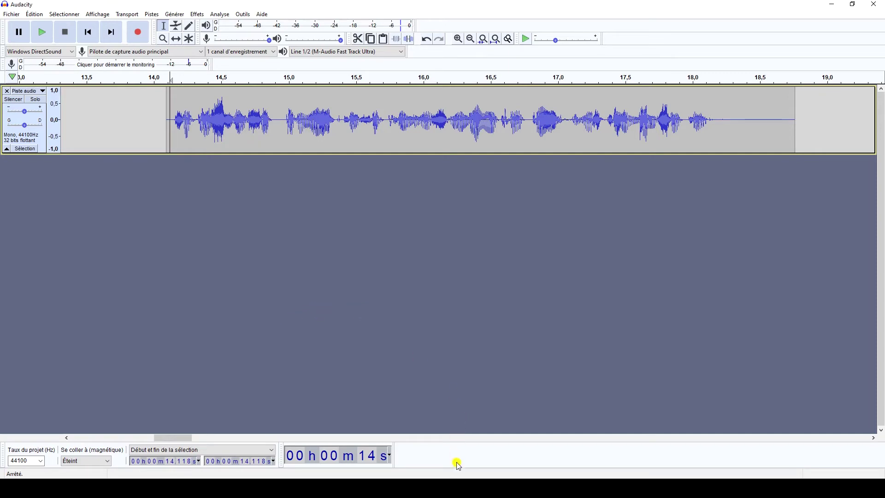
Switch to the speak01.txt script in Notepad, highlight "est aussi dans cette période" and "il y a bien sur", and return to Audacity
left_click(457, 489)
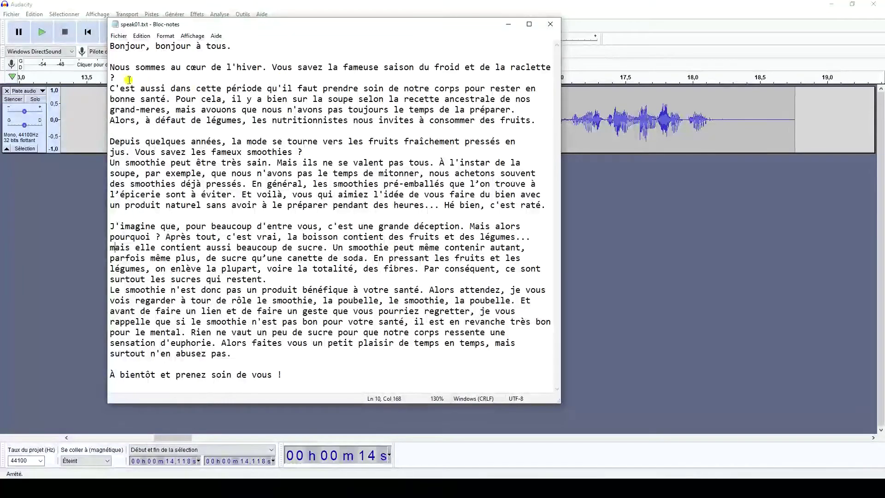
left_click_drag(115, 88, 262, 89)
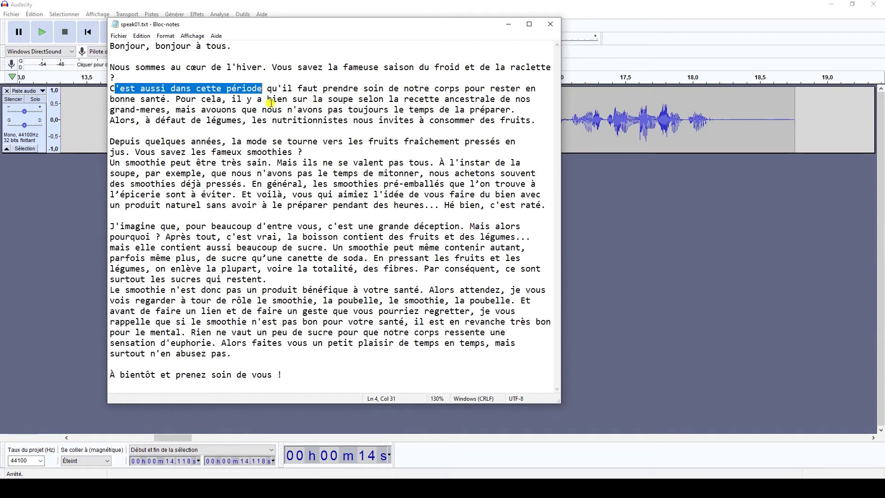
left_click_drag(232, 99, 306, 98)
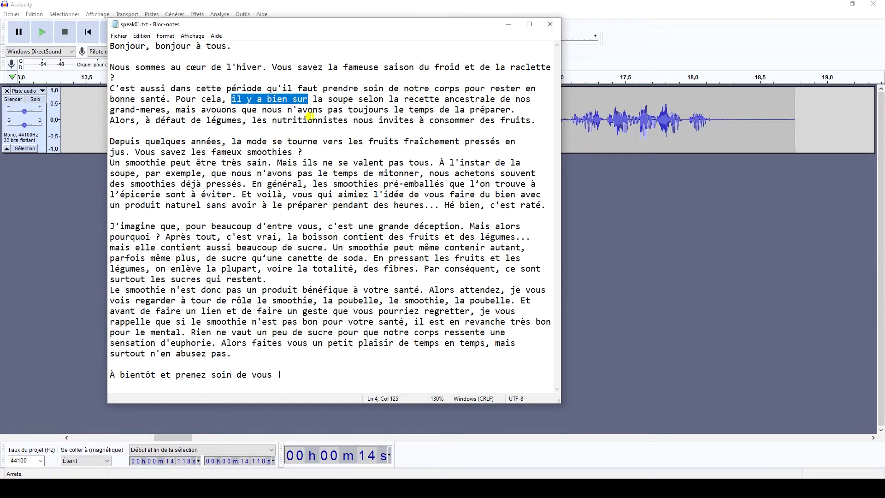
left_click(585, 224)
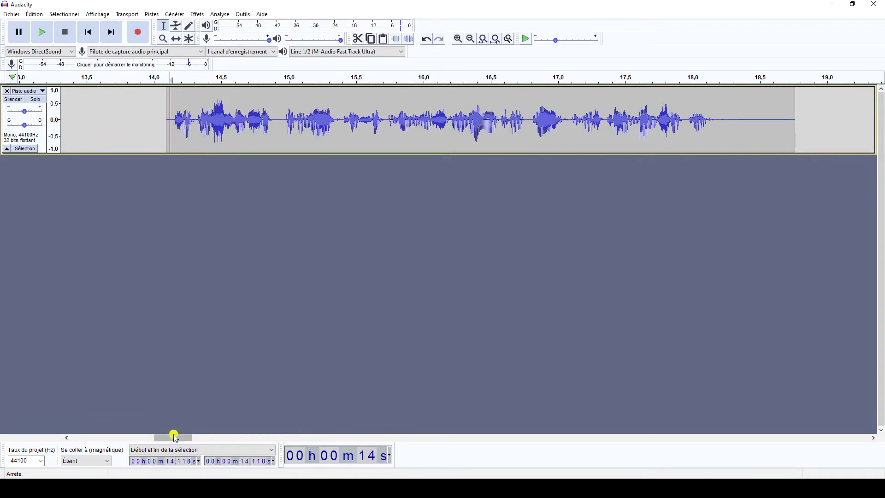
Move the long fourth clip earlier on the track so that it starts at about 21 s, shortly after the third clip
left_click_drag(184, 434, 276, 437)
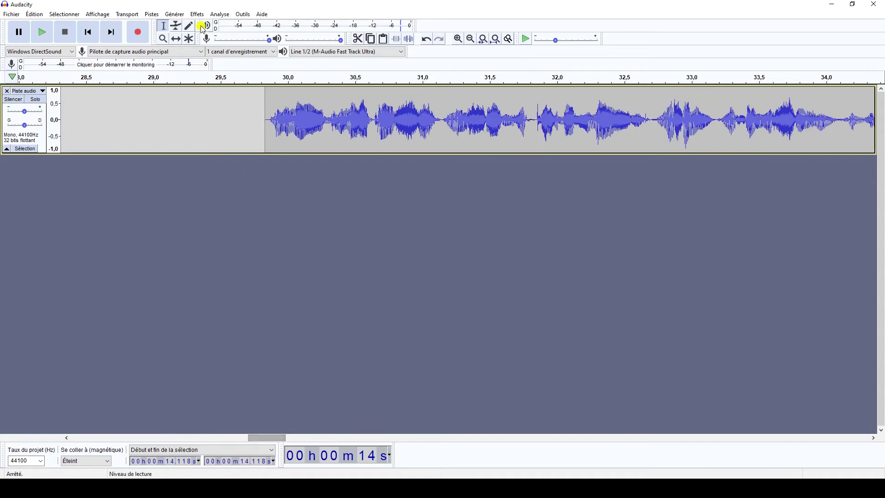
left_click(164, 39)
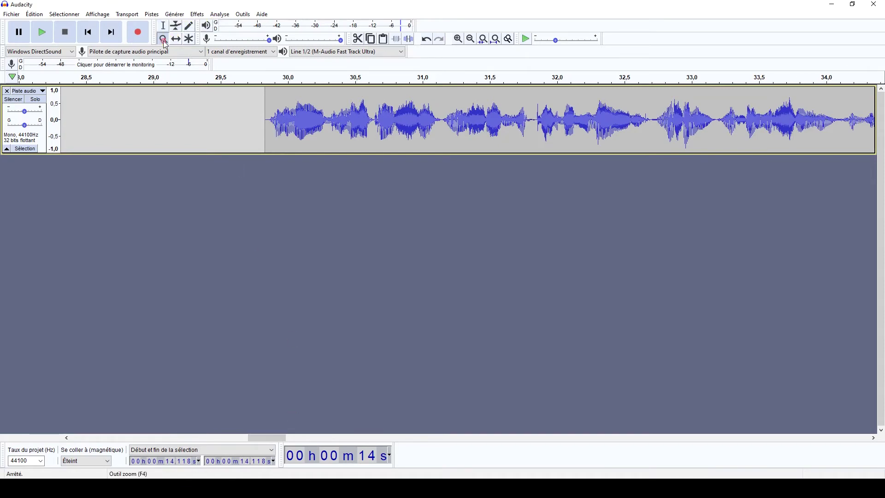
right_click(305, 129)
right_click(304, 129)
right_click(304, 129)
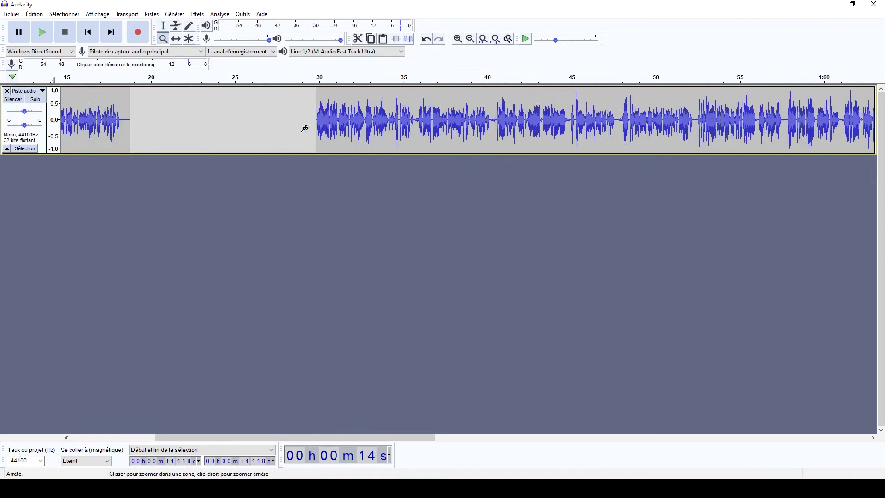
right_click(306, 130)
right_click(333, 131)
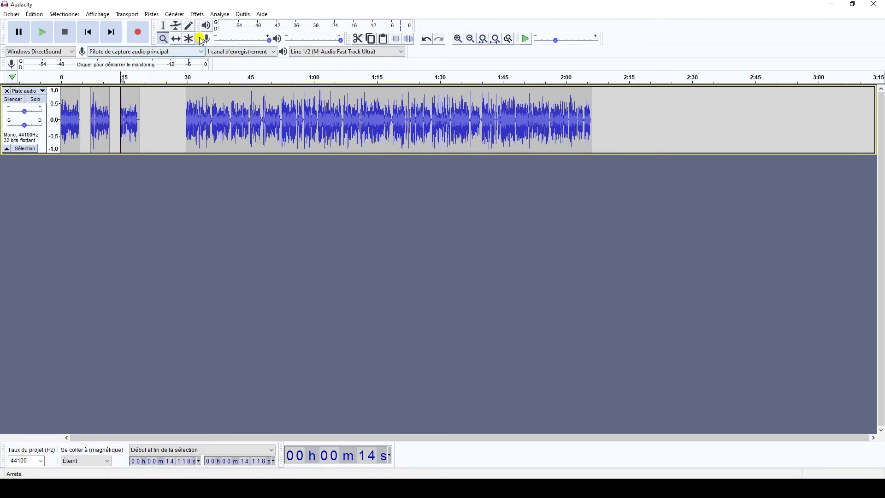
left_click(176, 38)
left_click_drag(243, 105, 207, 105)
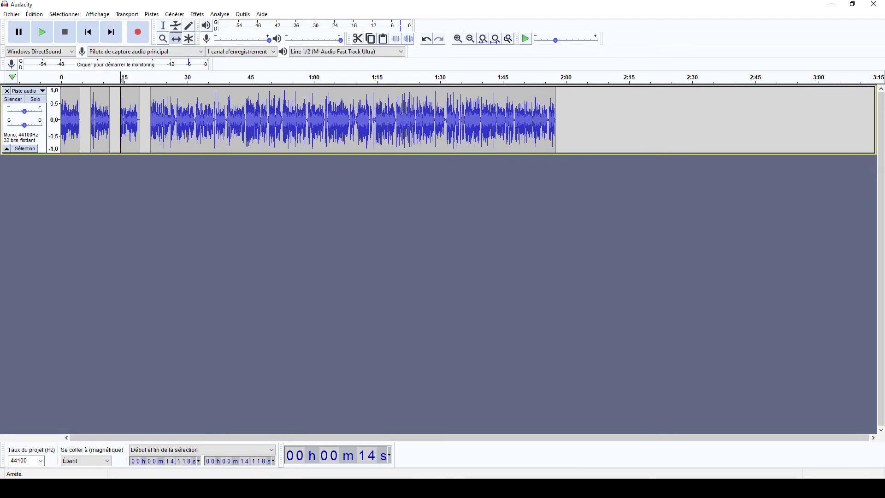
Switch to the speak01.txt script in Notepad, then move and widen its window so it sits below the audio track
key("alt+Tab")
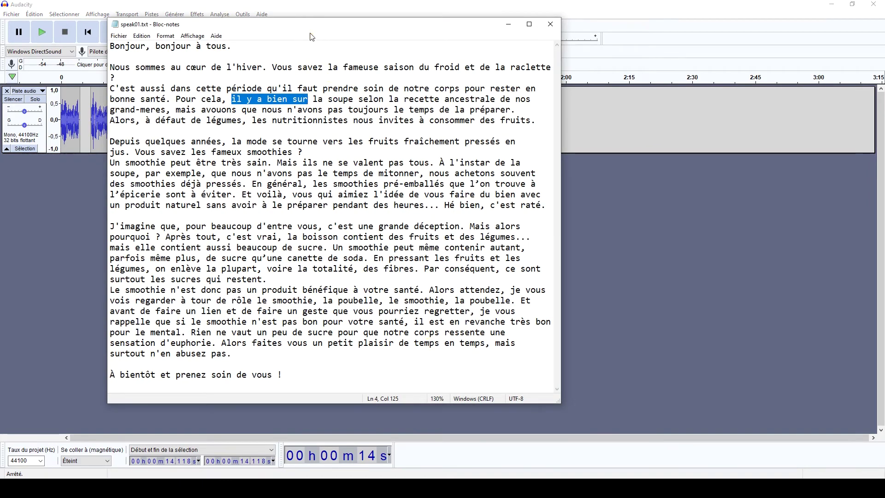
left_click(306, 58)
left_click_drag(326, 29, 518, 66)
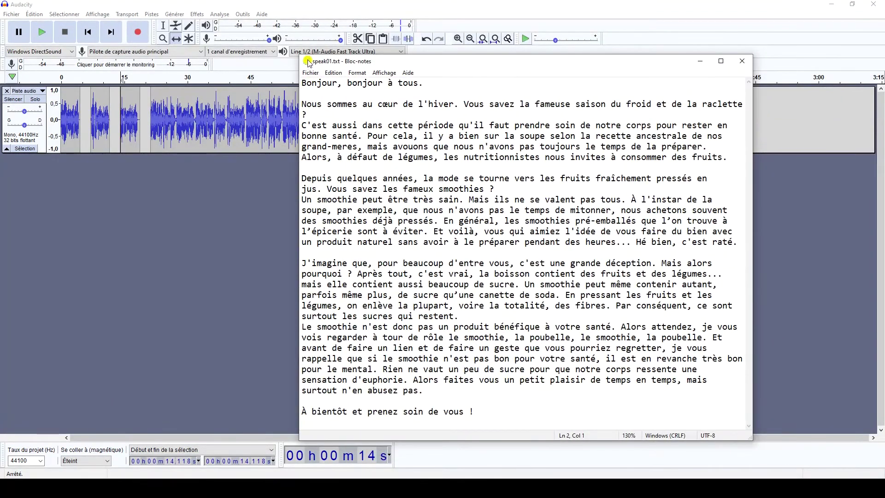
left_click_drag(300, 54, 19, 159)
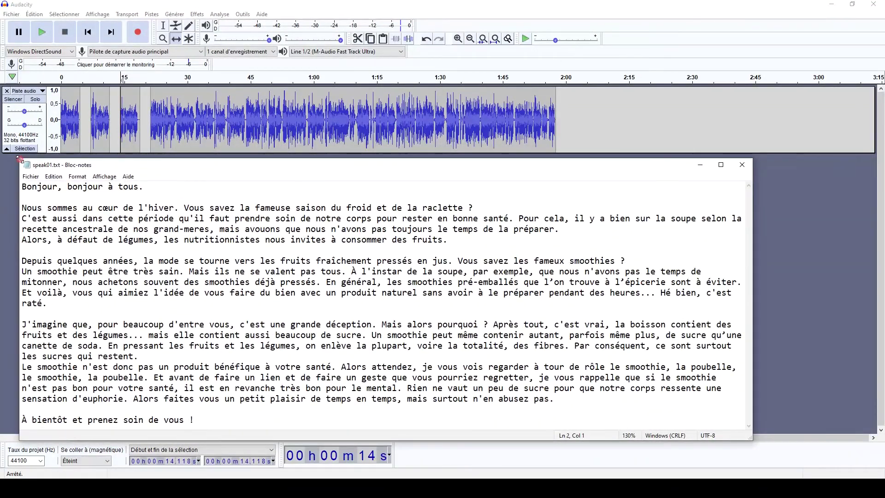
Play the recording from 19.390 s, just before the fourth clip, and bring the Notepad script forward to read along
left_click(150, 123)
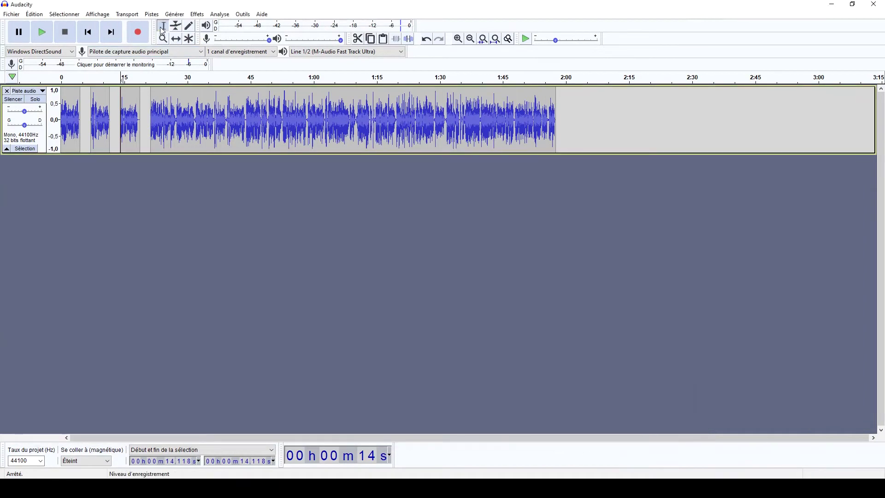
left_click(143, 122)
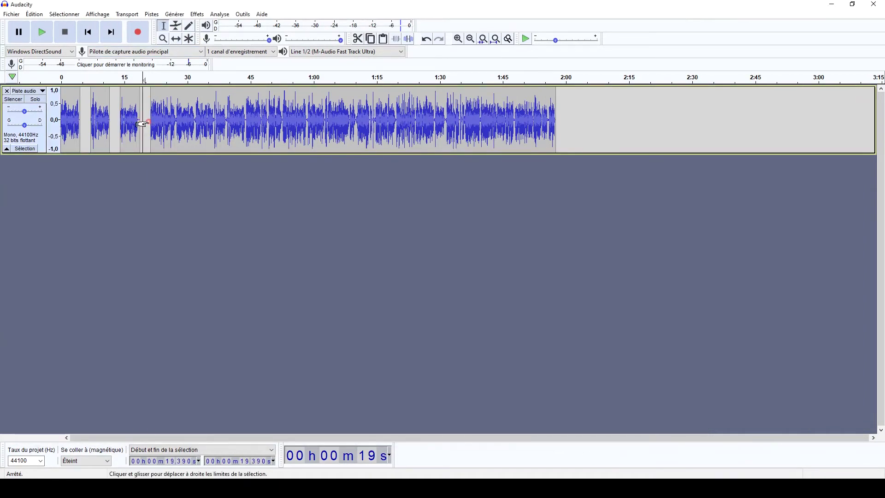
key("space")
key("alt+Tab")
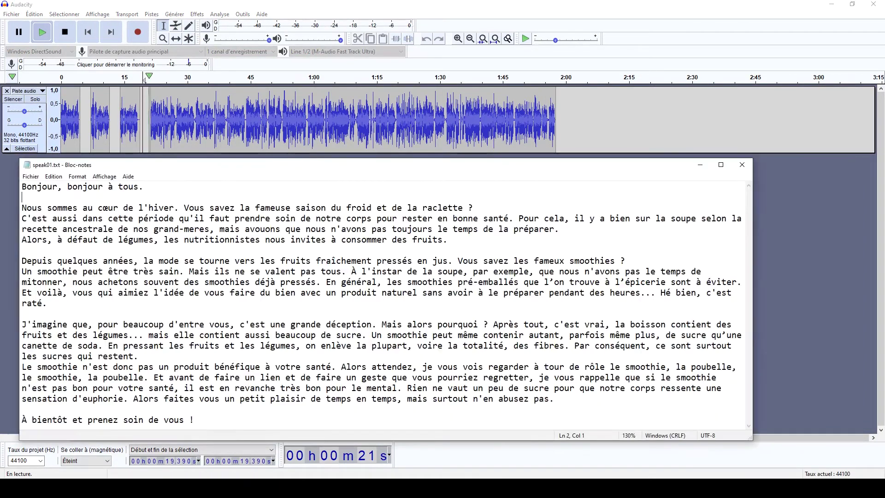